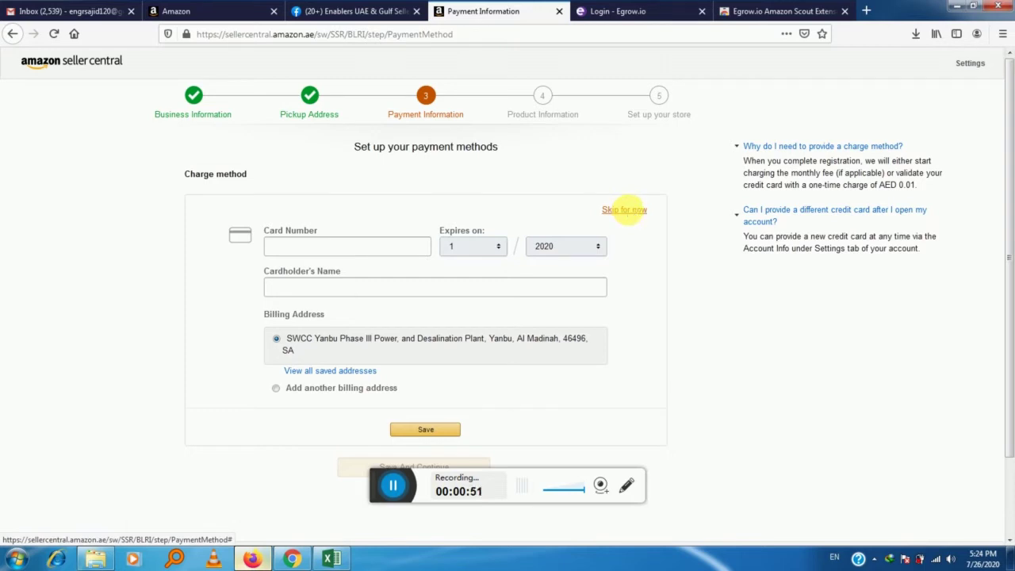
Skip the Payment Information step without adding a credit card.
left_click(626, 210)
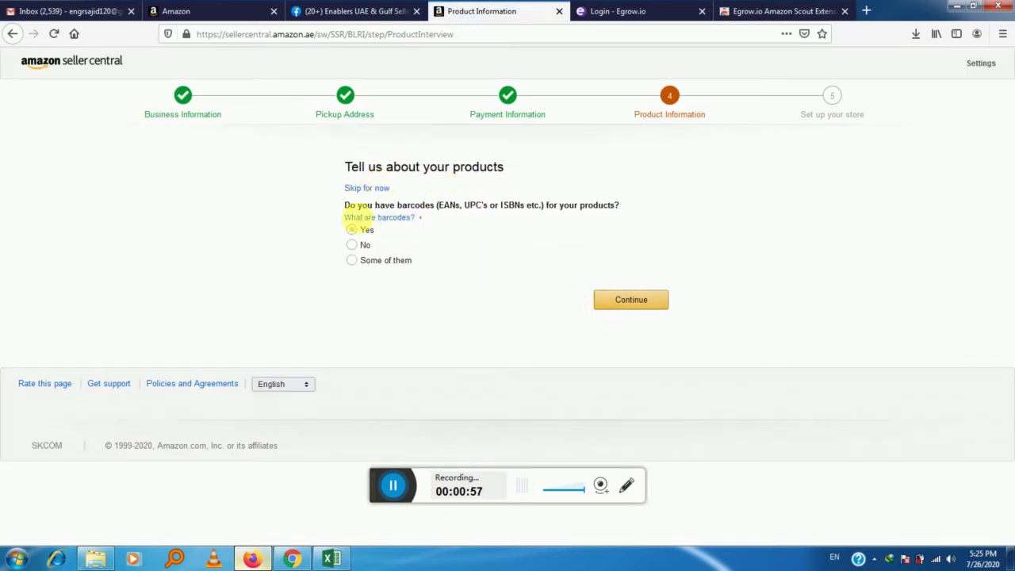
Answer that only some products have barcodes and choose to list products one by one.
left_click(364, 242)
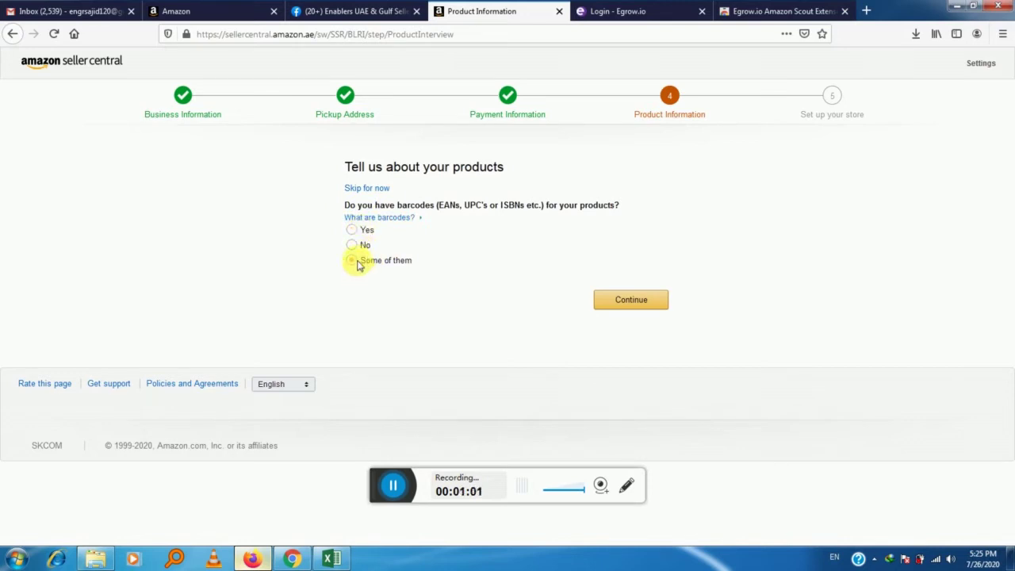
left_click(357, 264)
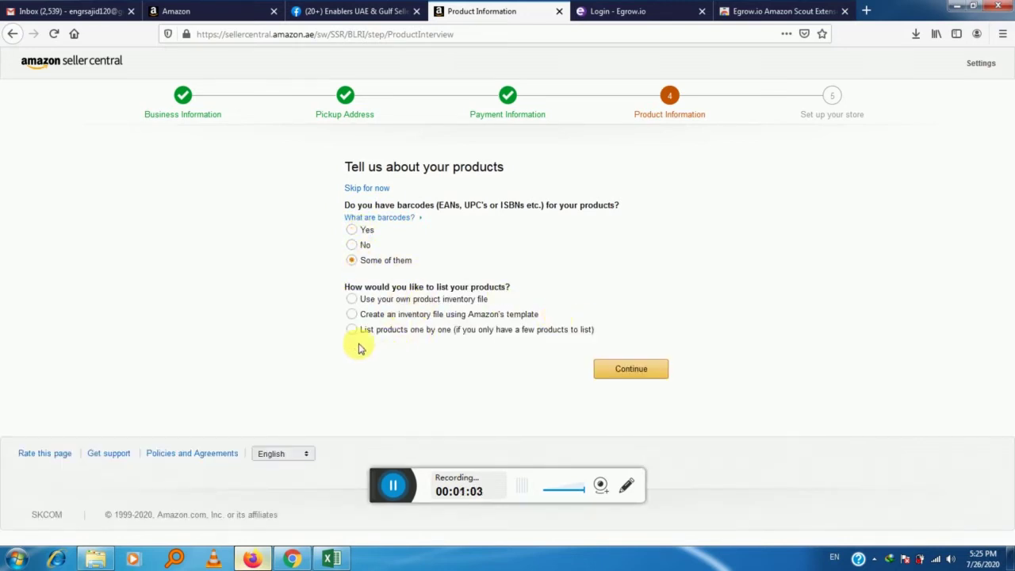
left_click(646, 378)
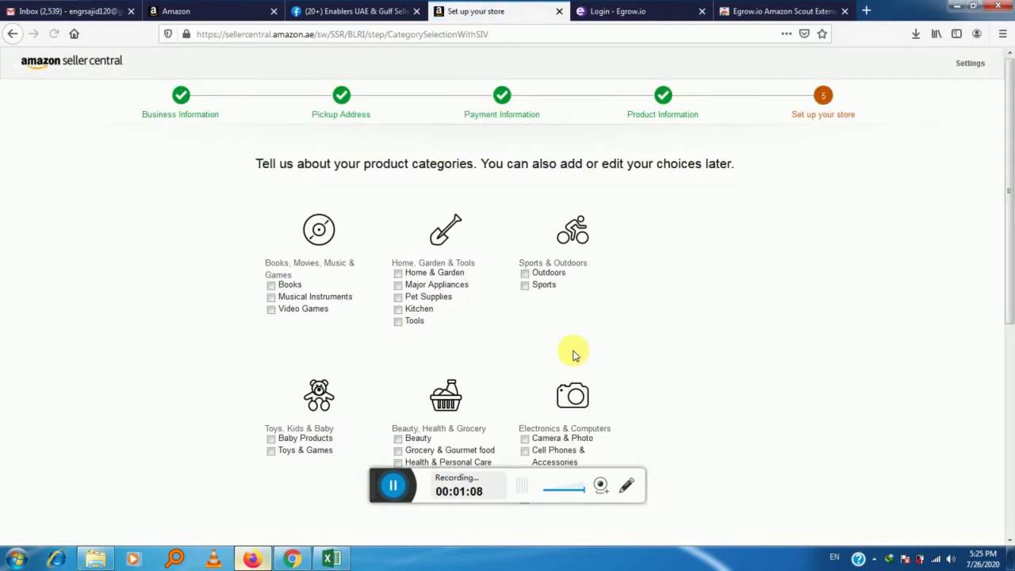
Select Home & Garden and Baby Products as store categories and finish.
left_click(416, 273)
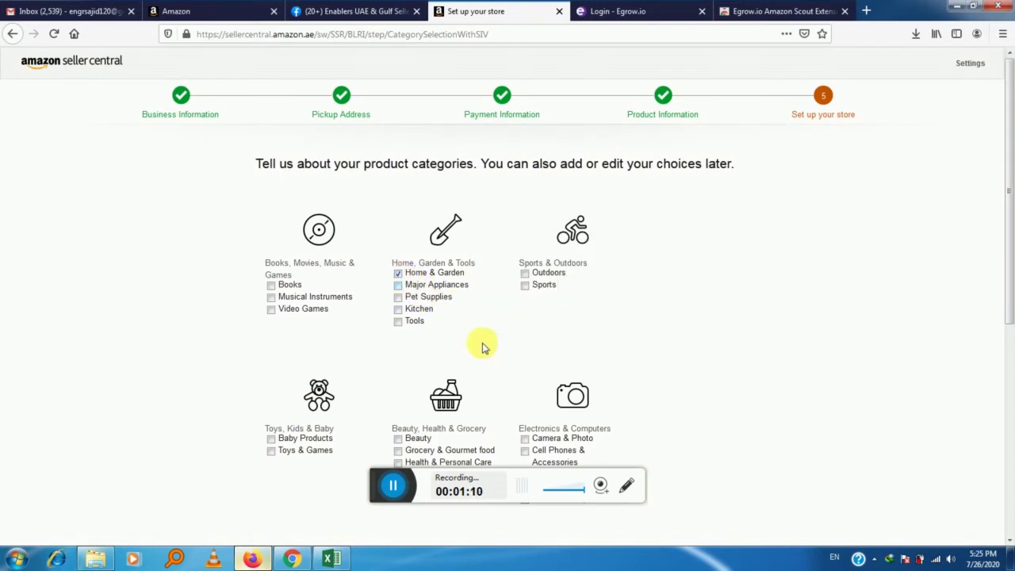
scroll(485, 334, "down", 1)
scroll(485, 334, "down", 3)
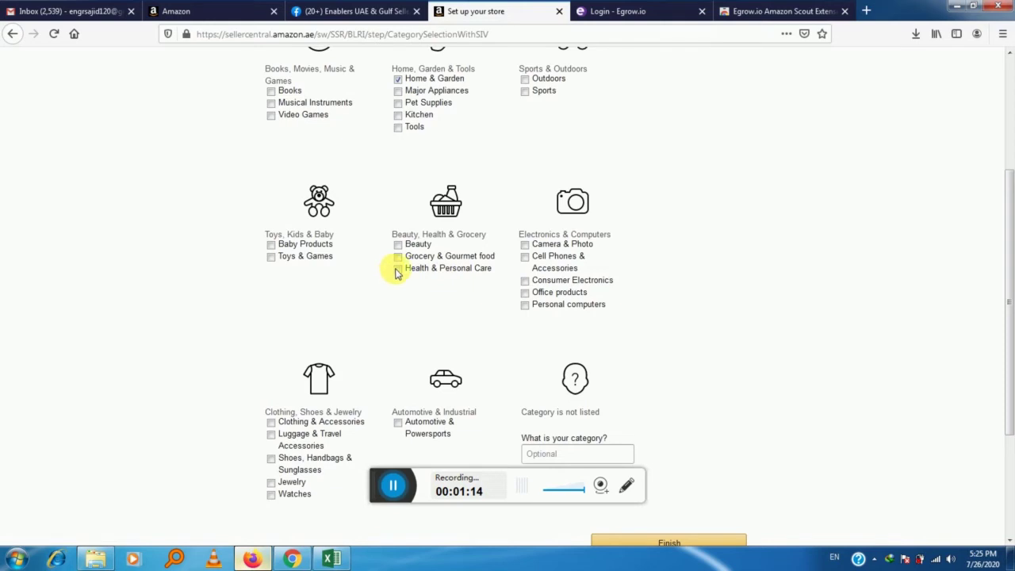
left_click(273, 246)
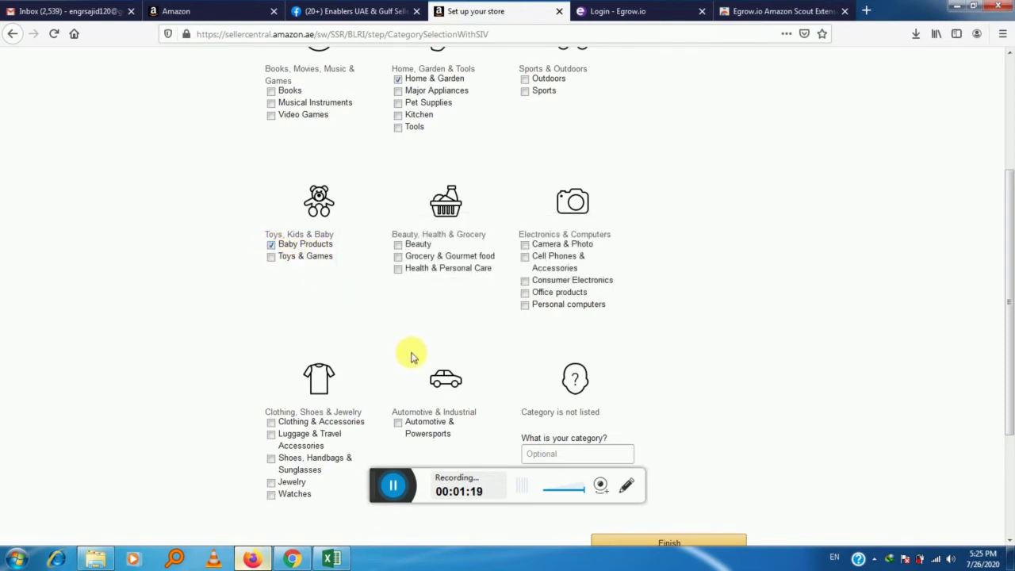
scroll(411, 359, "down", 3)
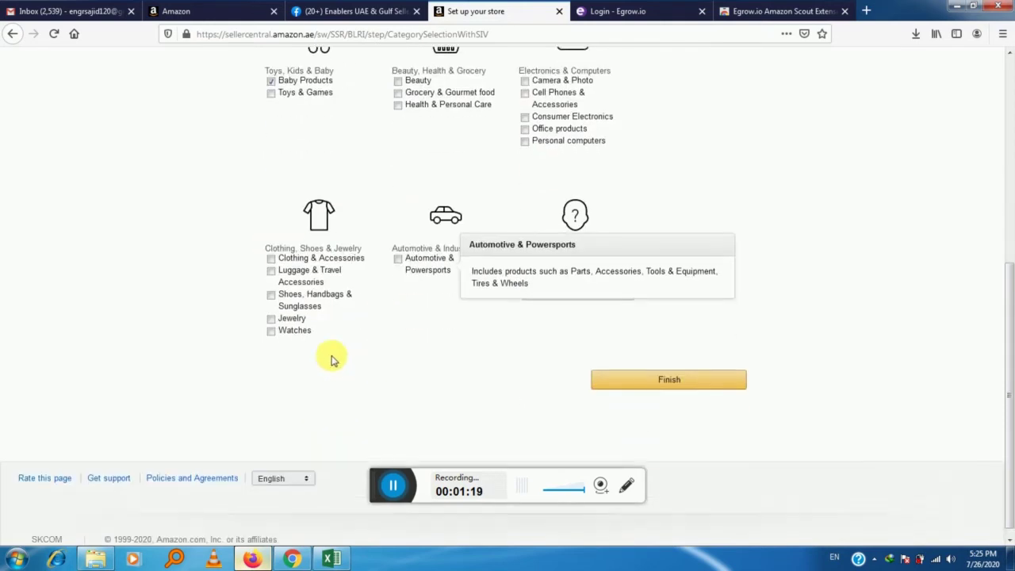
left_click(669, 371)
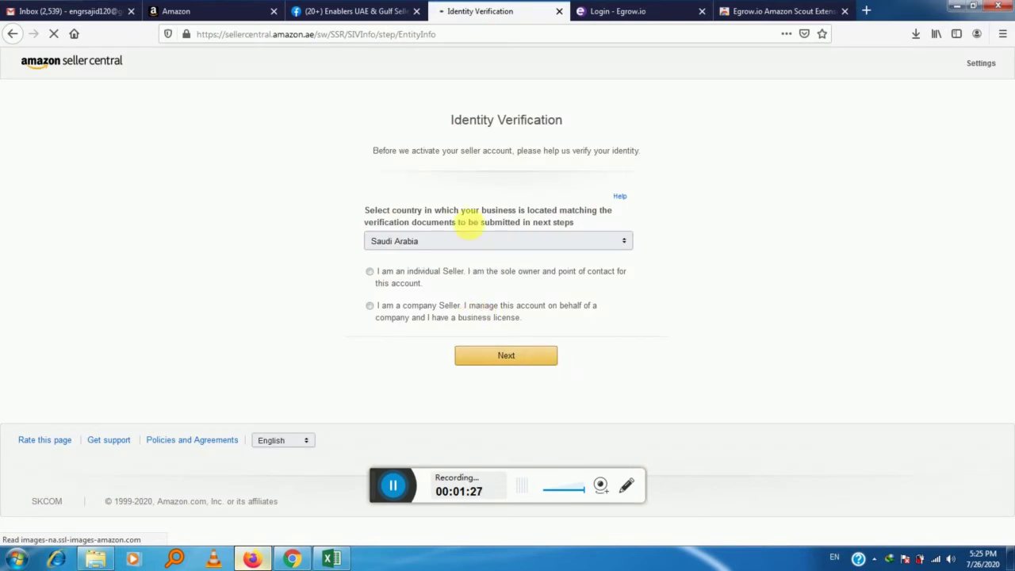
Declare the account an individual seller based in Saudi Arabia and continue.
left_click(370, 271)
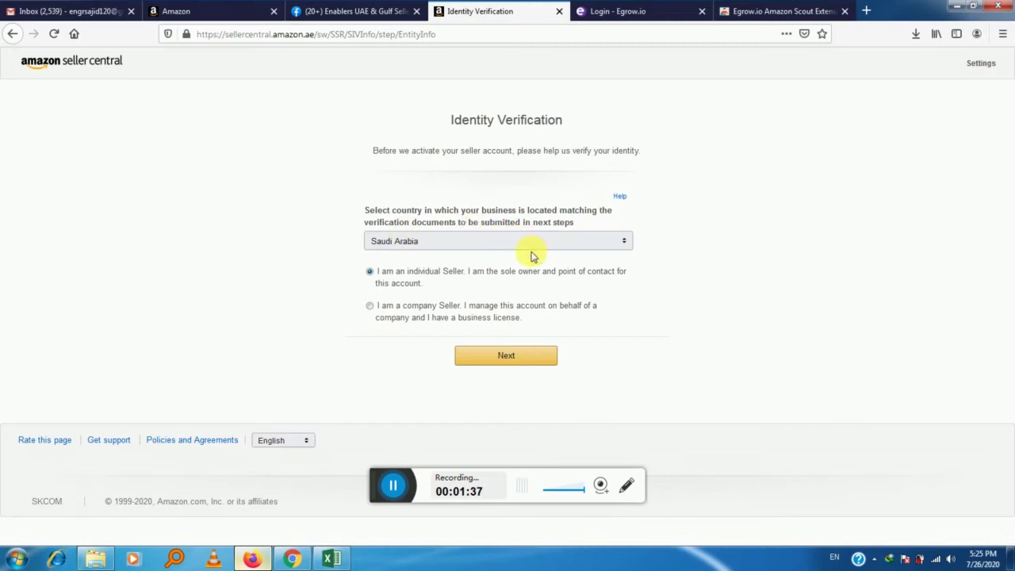
left_click(508, 357)
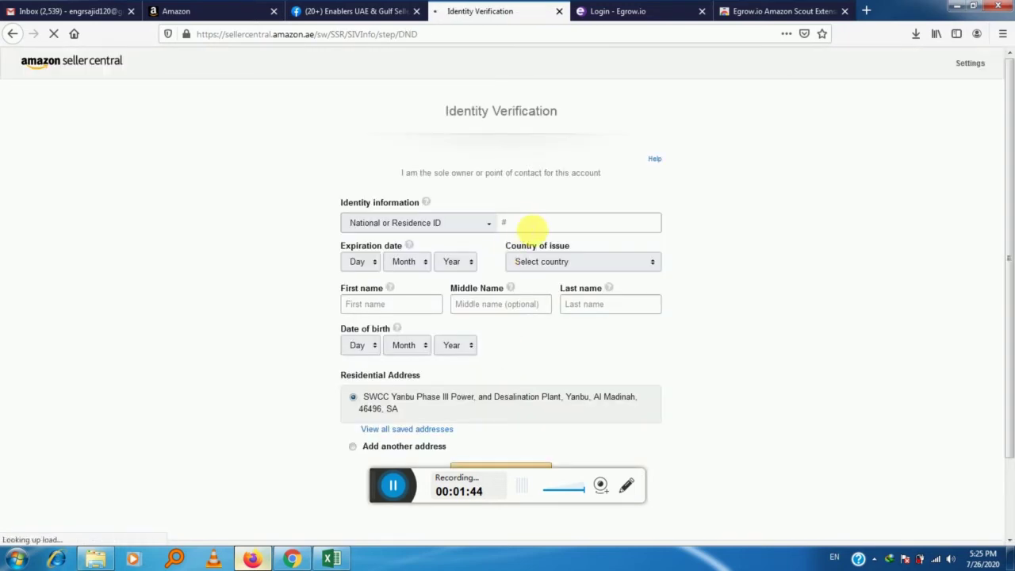
Enter the national ID number, expiry 16 Aug 2020, and Saudi Arabia as issuing country.
left_click(502, 222)
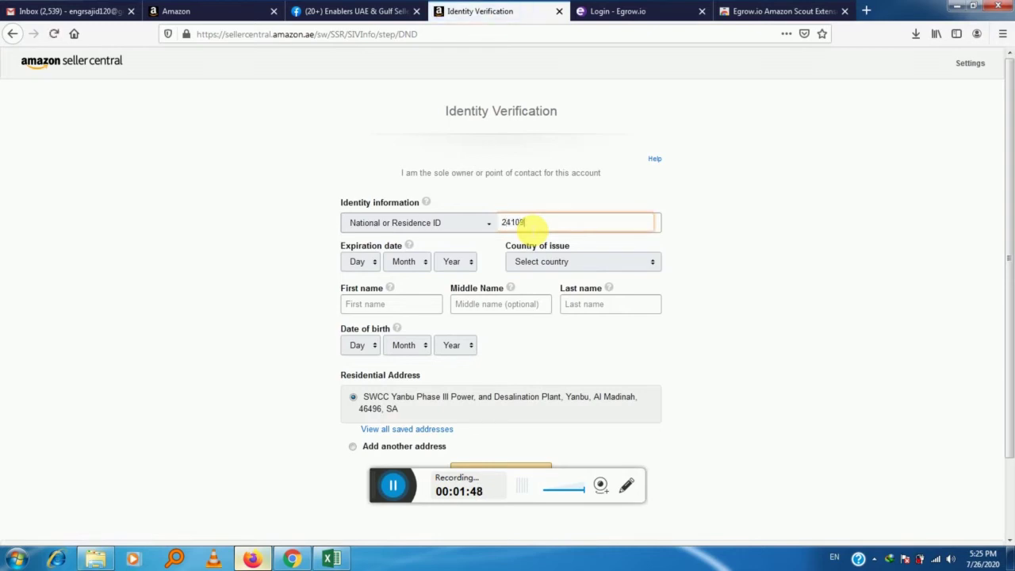
left_click(372, 262)
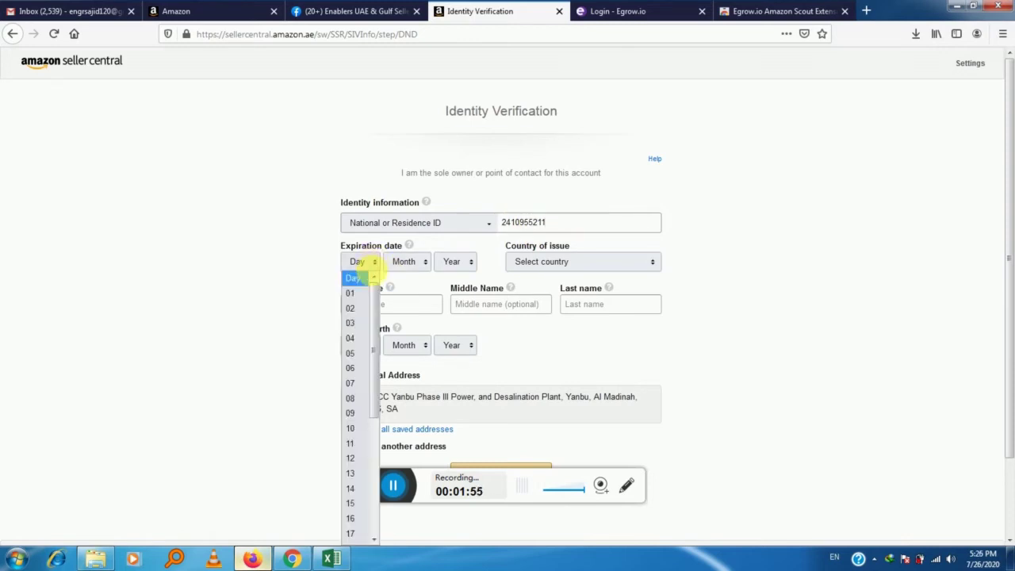
left_click(353, 520)
left_click(412, 263)
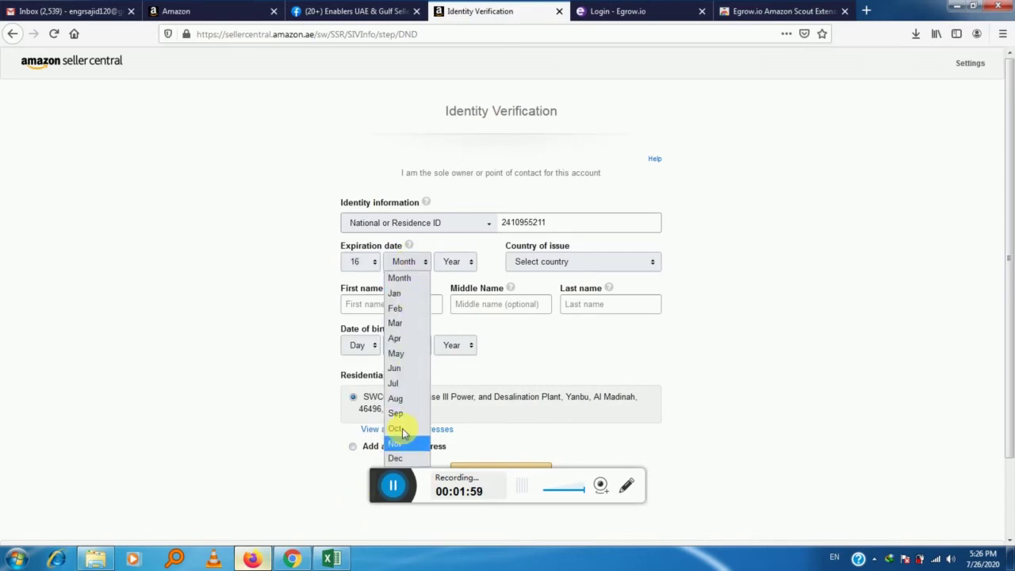
left_click(400, 398)
left_click(452, 262)
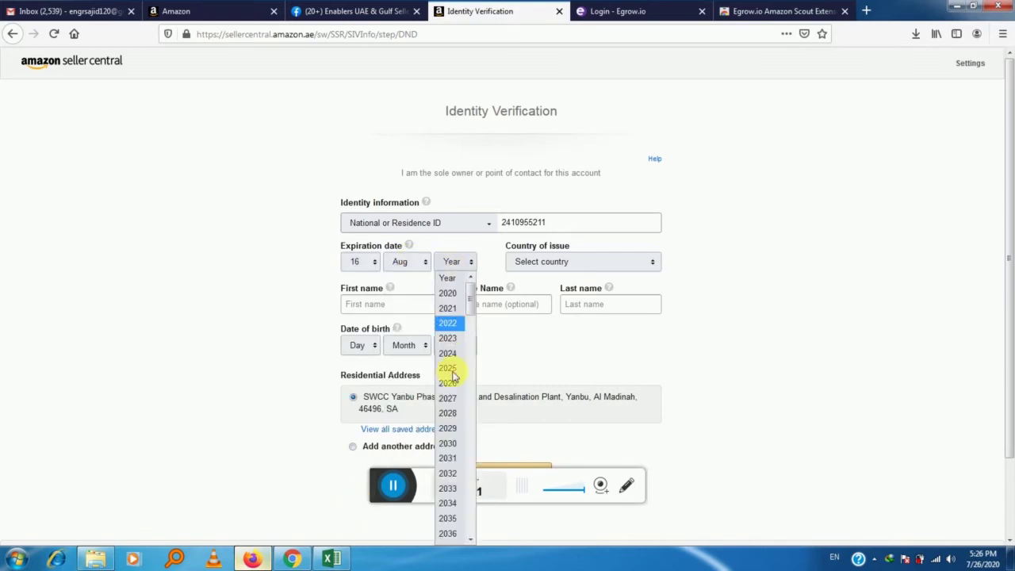
left_click(447, 293)
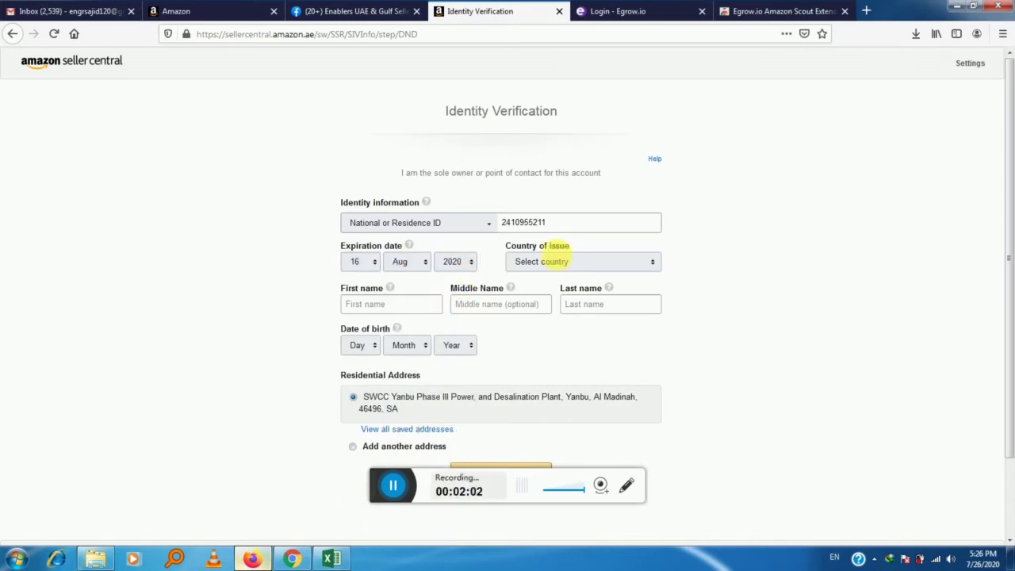
left_click(582, 264)
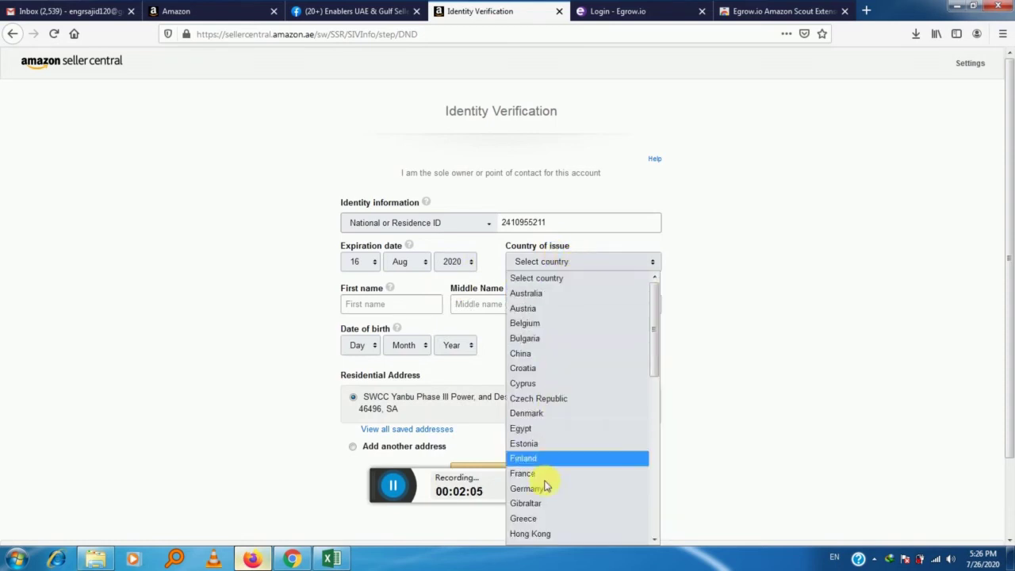
key("s")
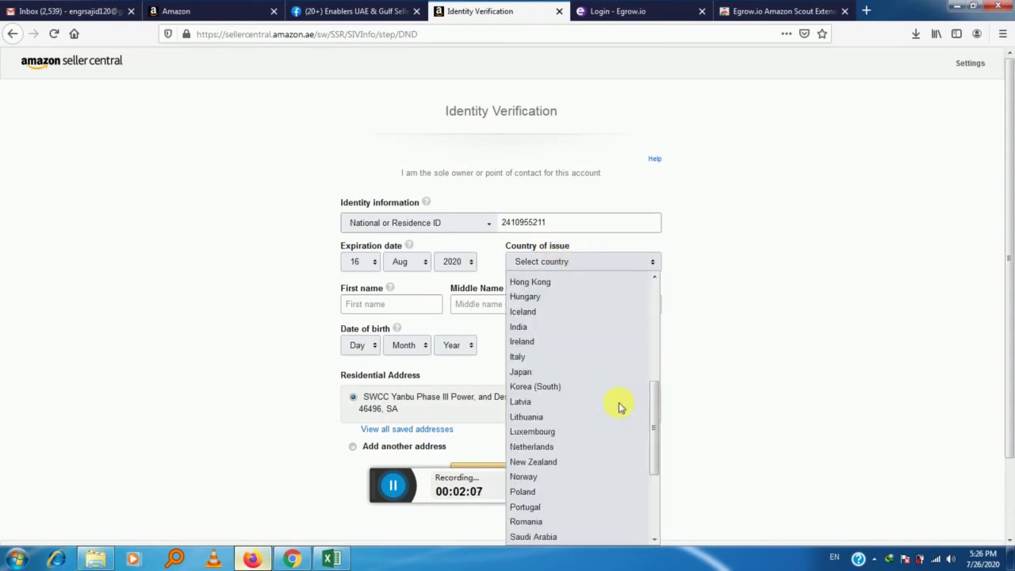
left_click(547, 538)
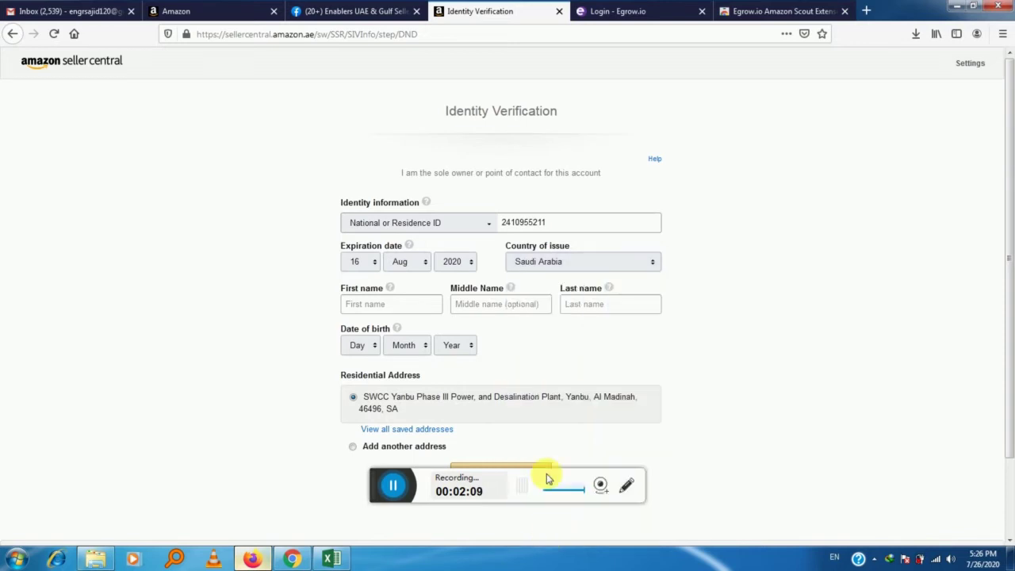
Fill in the seller's first name and date of birth, then submit the identity form.
left_click(382, 309)
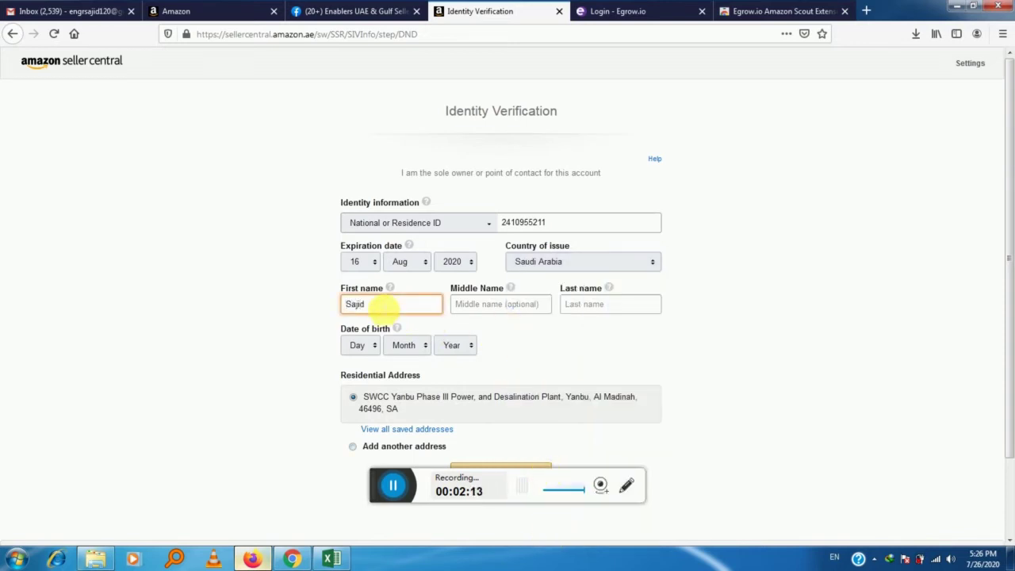
type("Sajid")
left_click(585, 310)
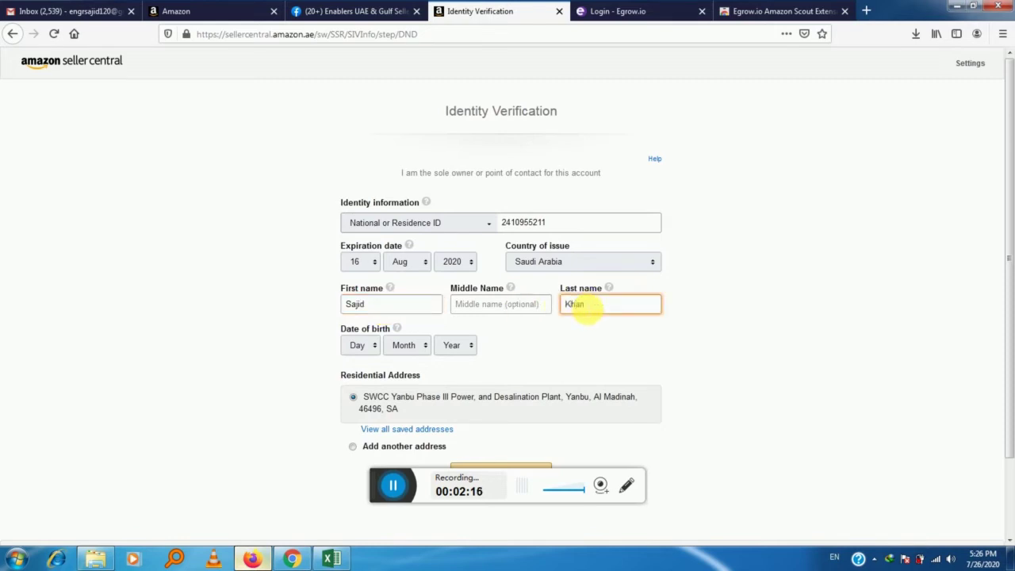
left_click(360, 346)
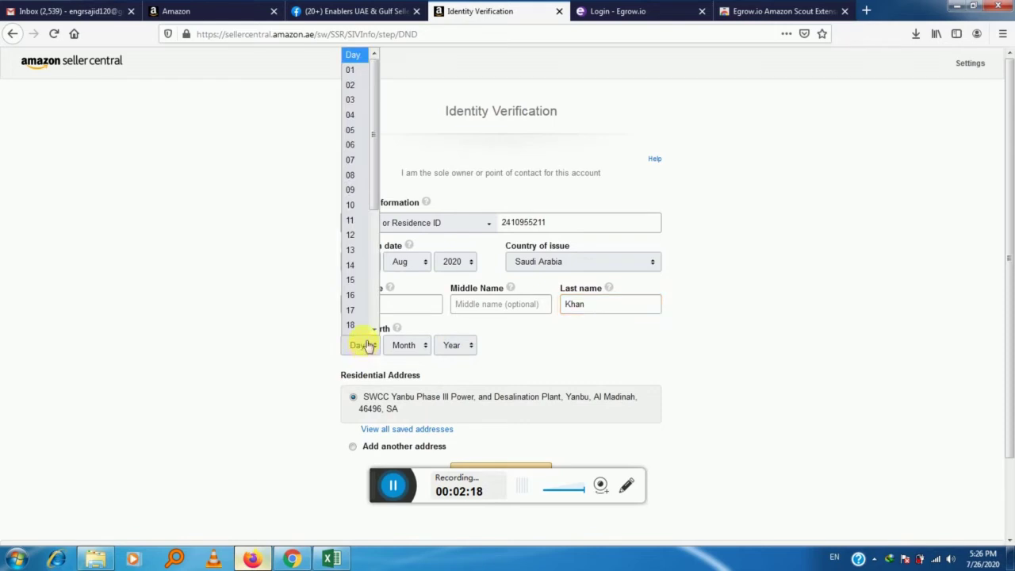
left_click(354, 181)
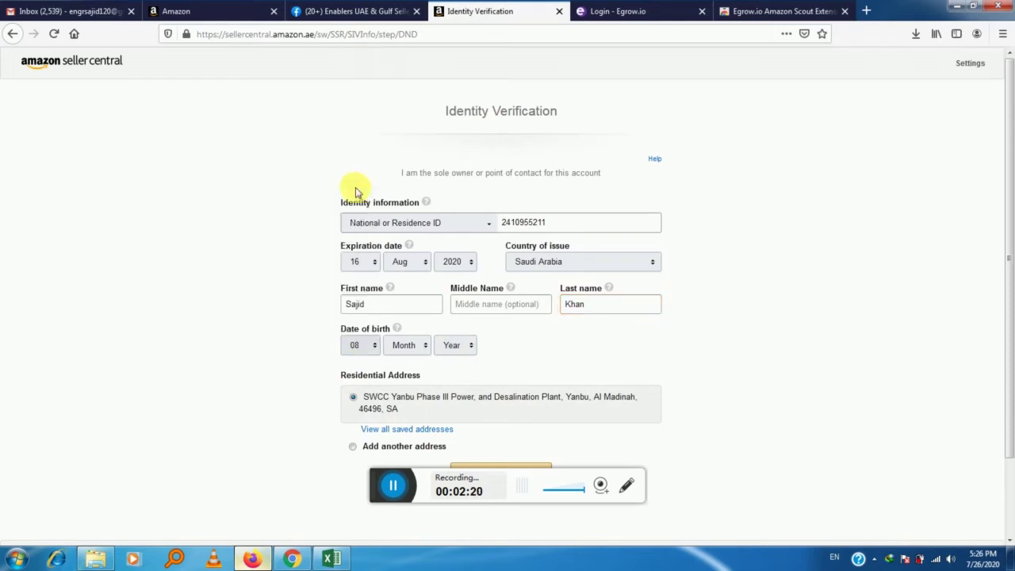
left_click(423, 346)
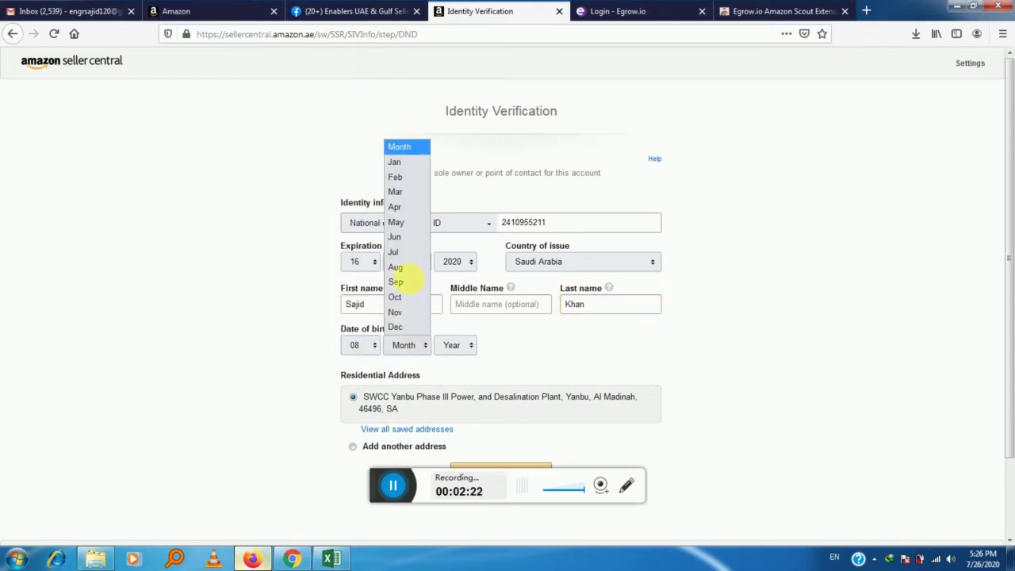
left_click(400, 213)
left_click(470, 346)
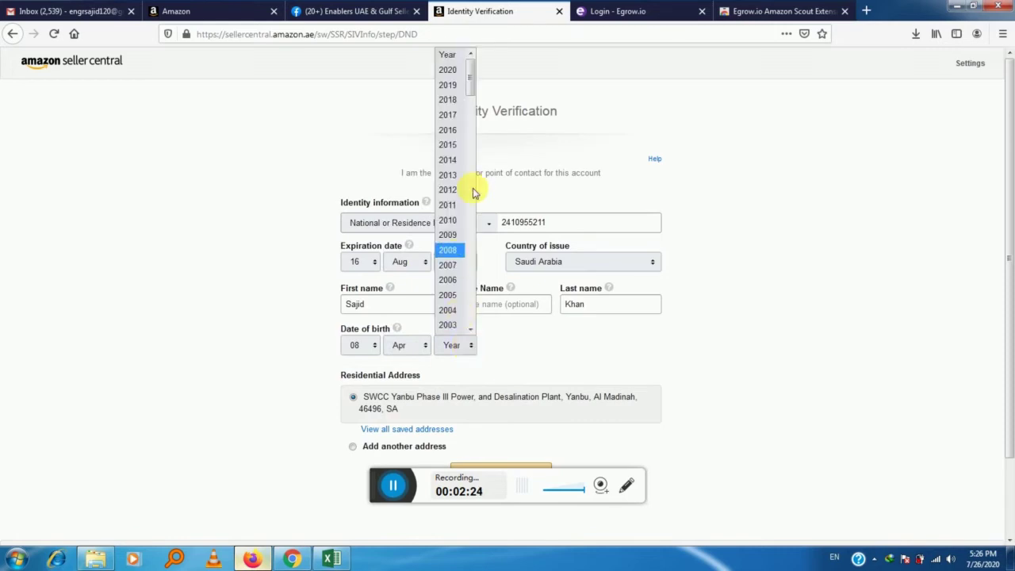
left_click_drag(473, 77, 469, 125)
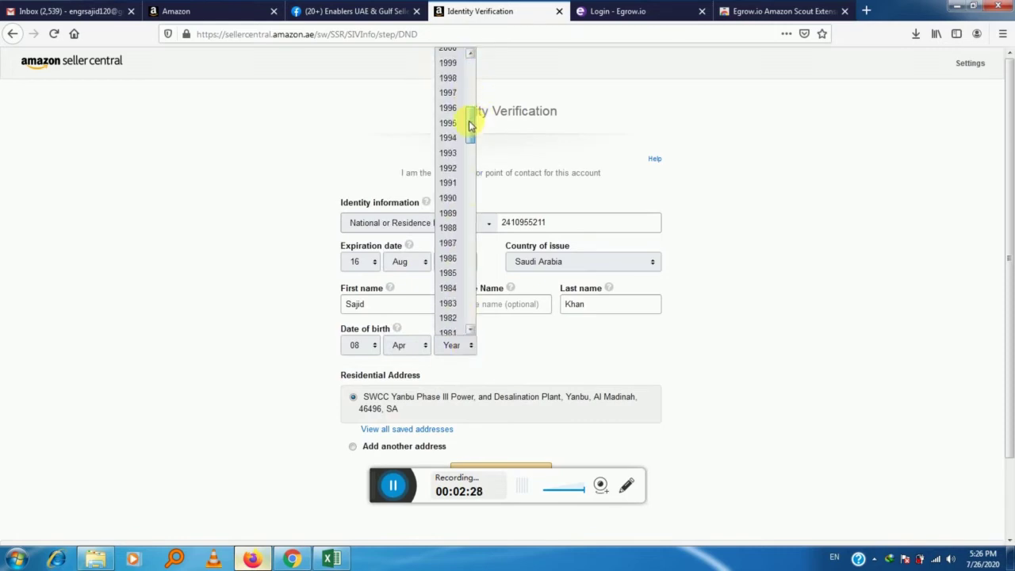
left_click(449, 243)
scroll(549, 357, "down", 2)
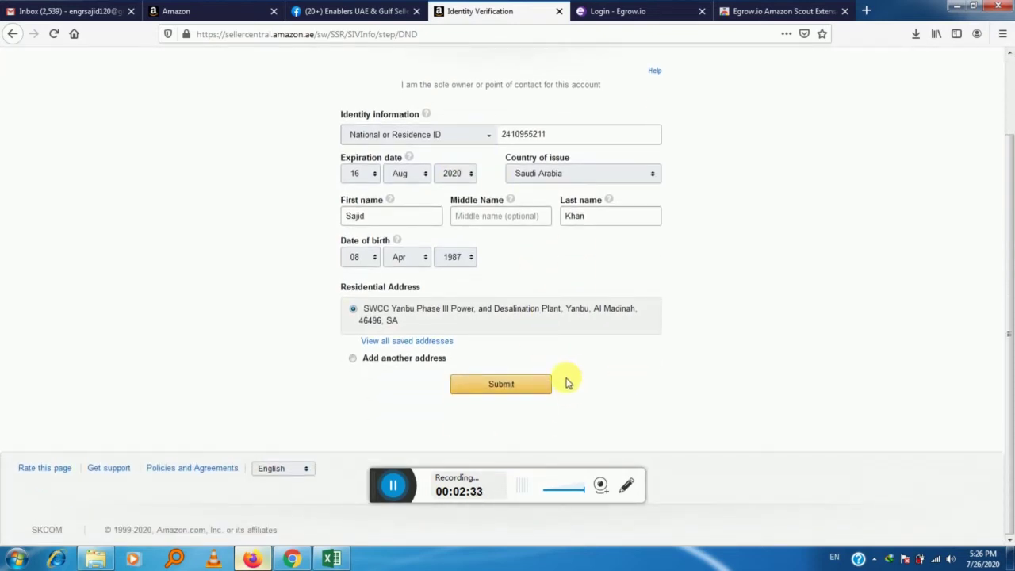
left_click(510, 386)
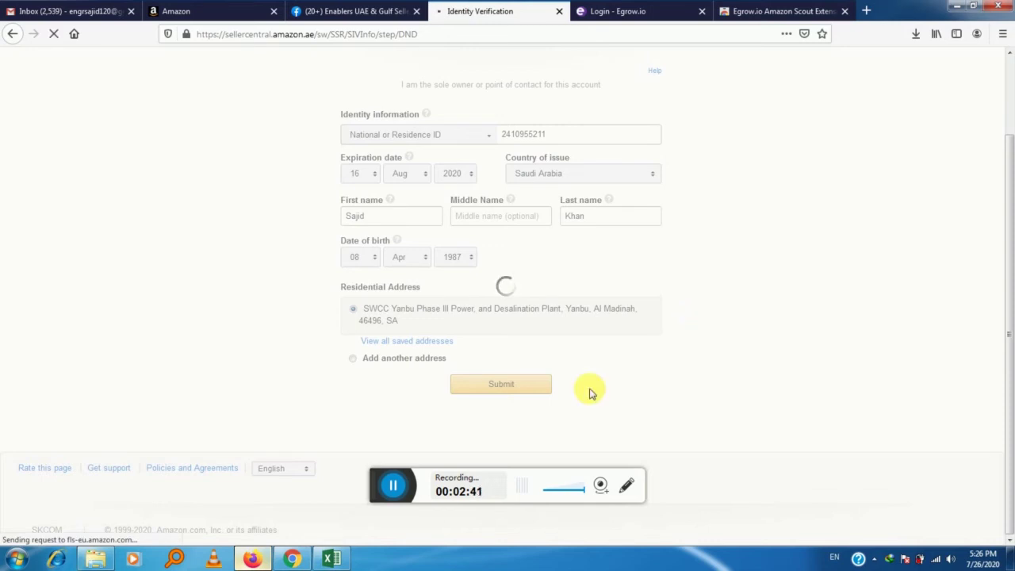
left_click(391, 484)
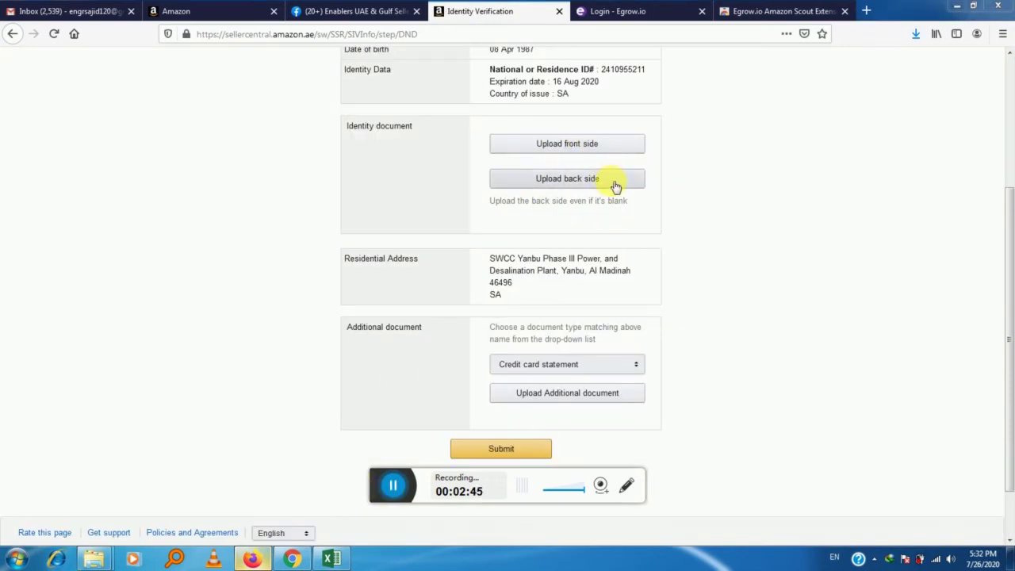
Upload the ID front image from the D:\Enablers folder.
scroll(833, 236, "up", 5)
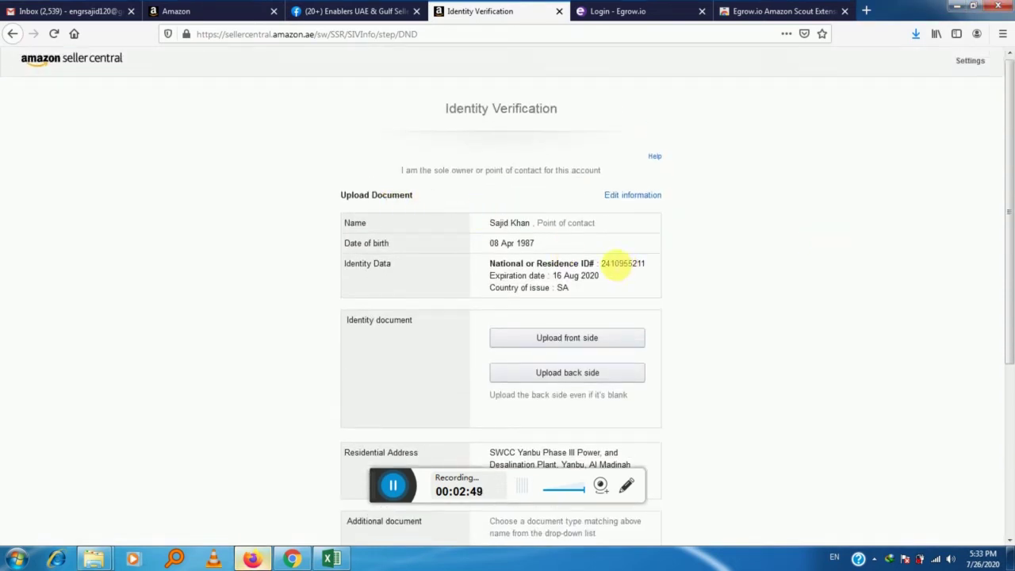
scroll(610, 264, "down", 2)
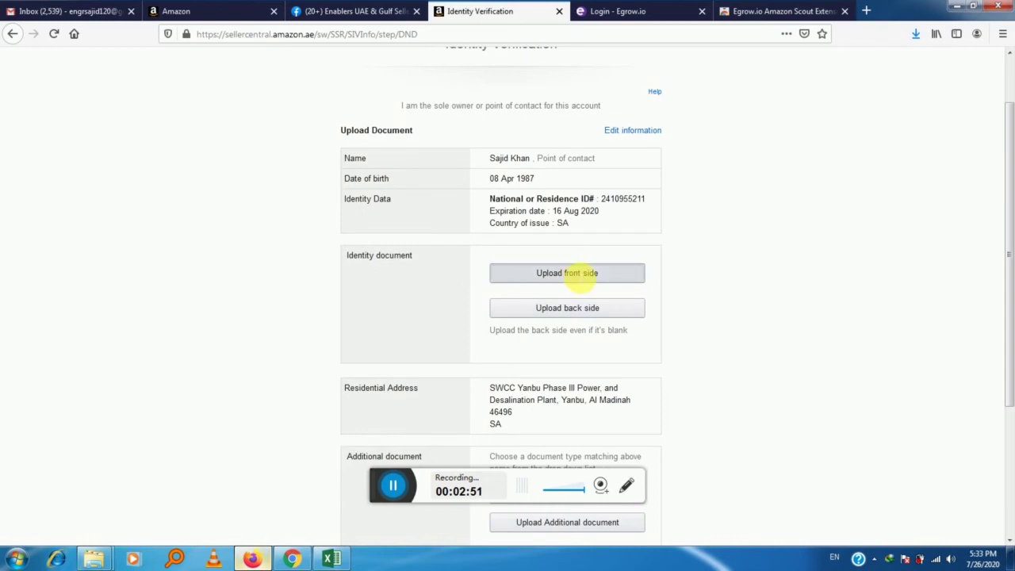
left_click(577, 273)
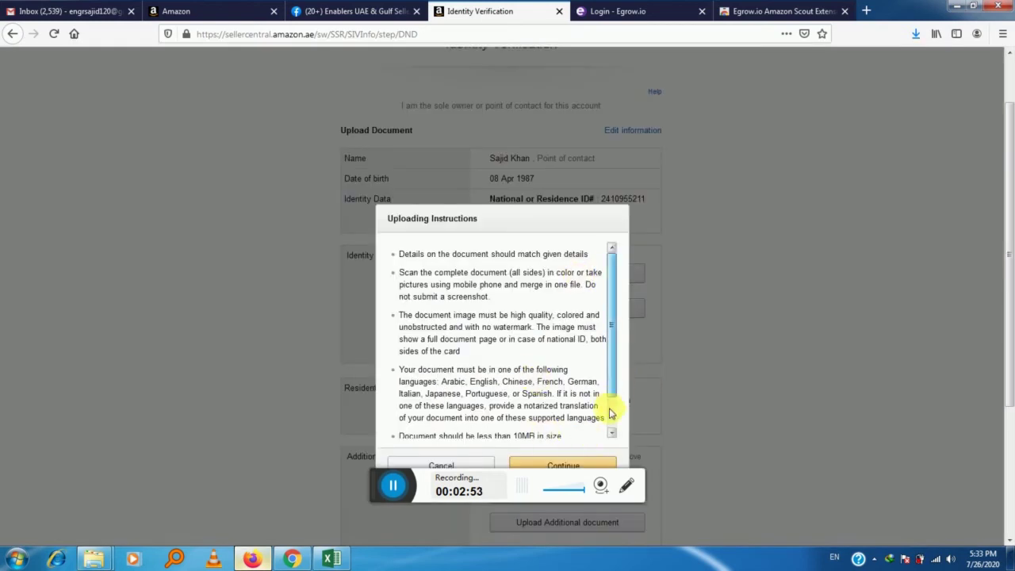
scroll(611, 412, "down", 2)
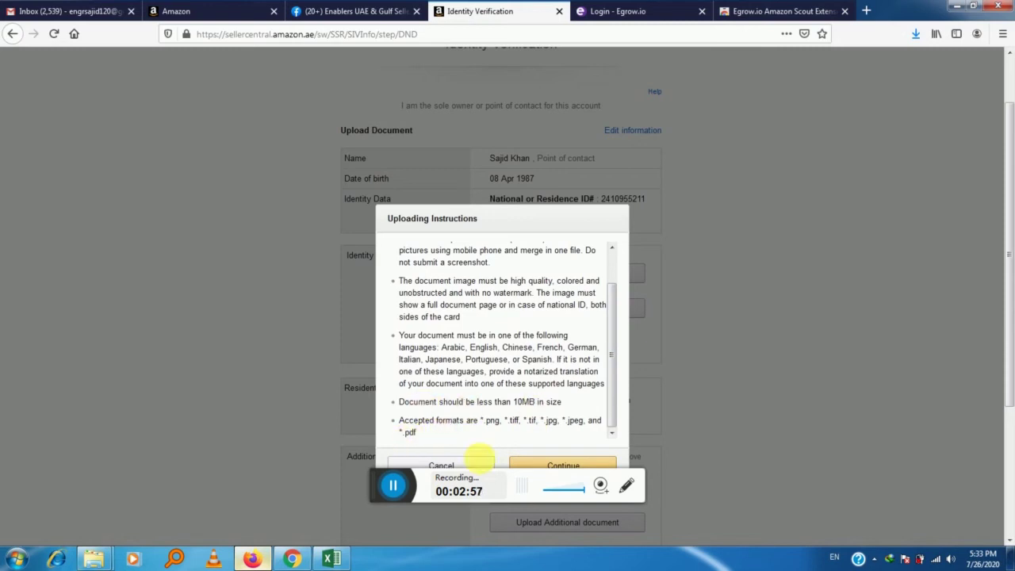
left_click(557, 465)
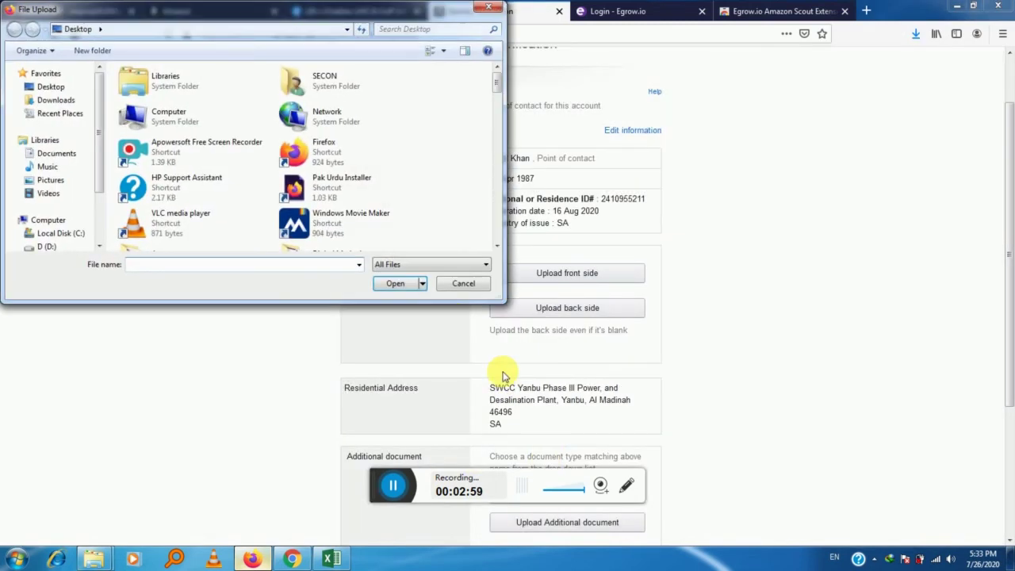
left_click(57, 246)
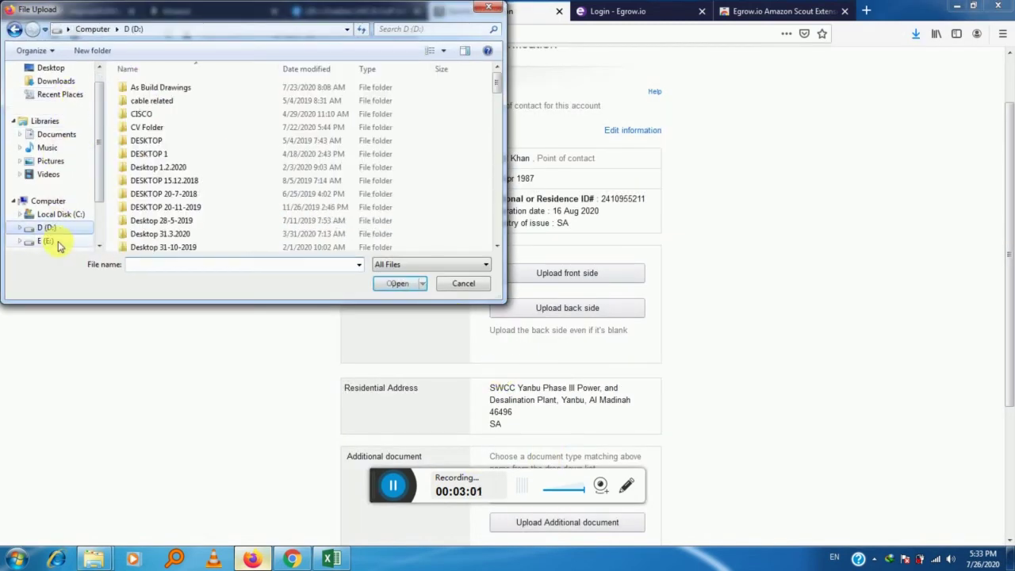
left_click(159, 127)
scroll(163, 111, "down", 5)
double_click(145, 100)
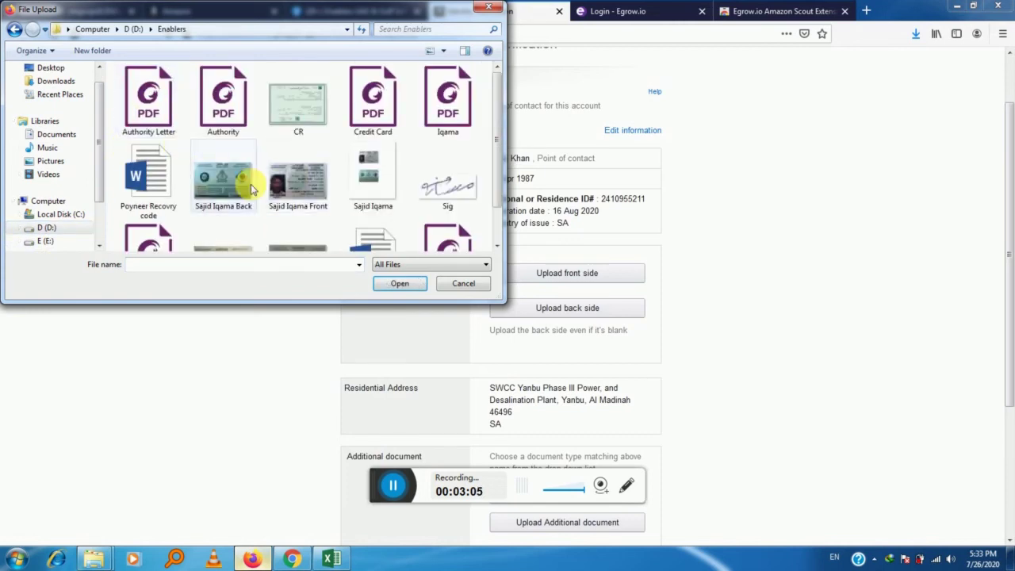
left_click(301, 181)
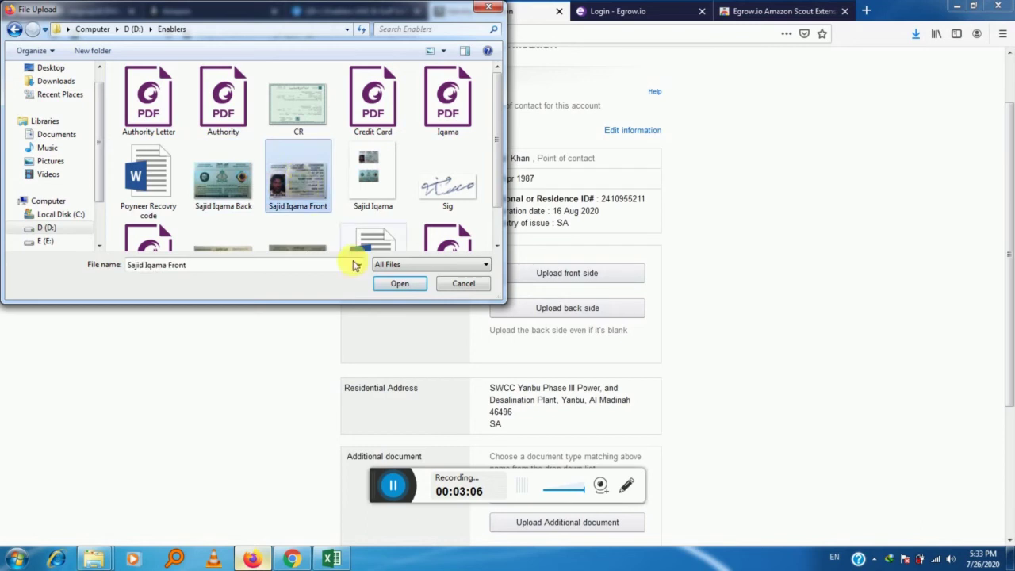
left_click(403, 284)
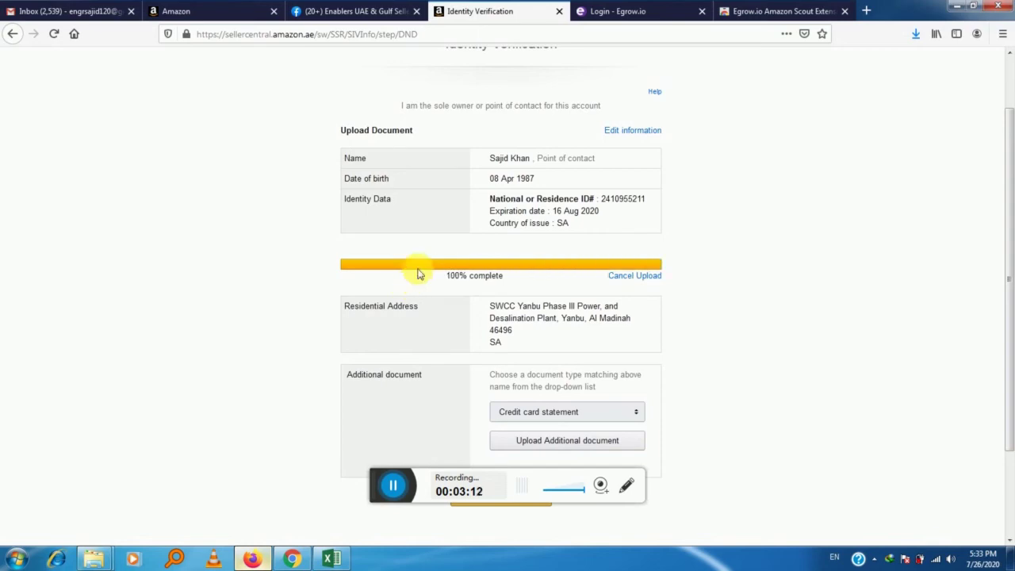
Upload the ID back image from the same folder.
left_click(578, 322)
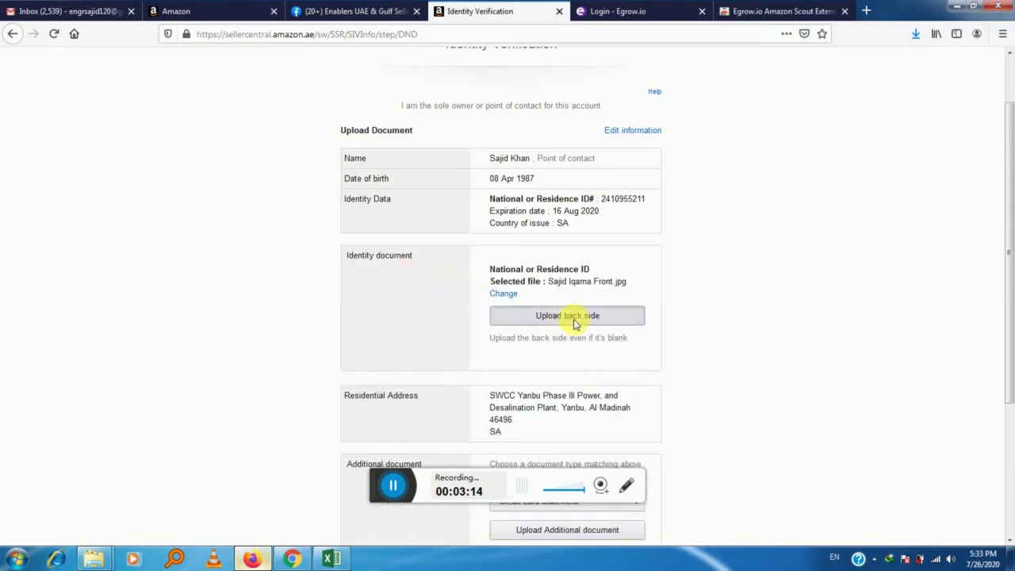
left_click(562, 465)
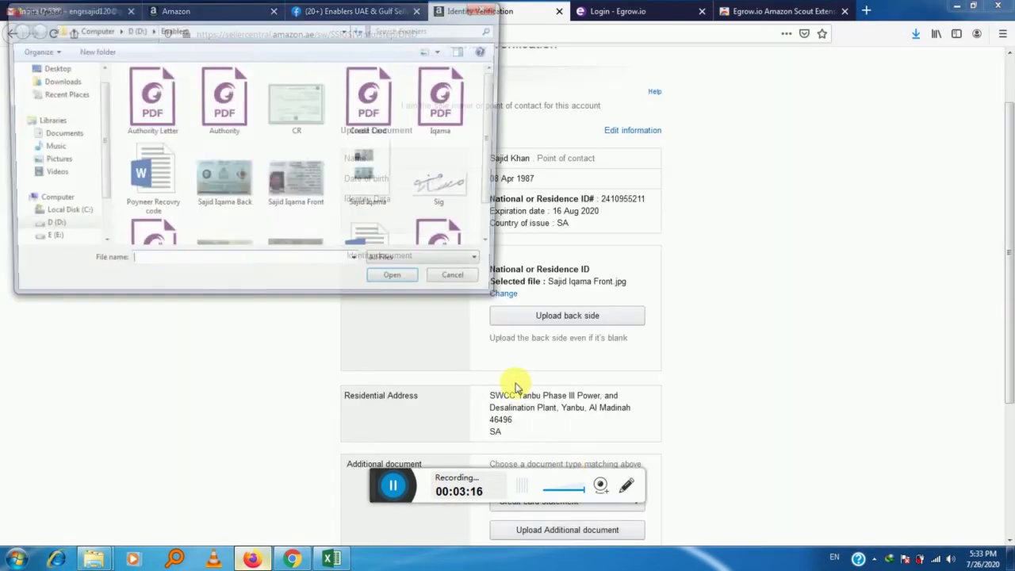
left_click(235, 197)
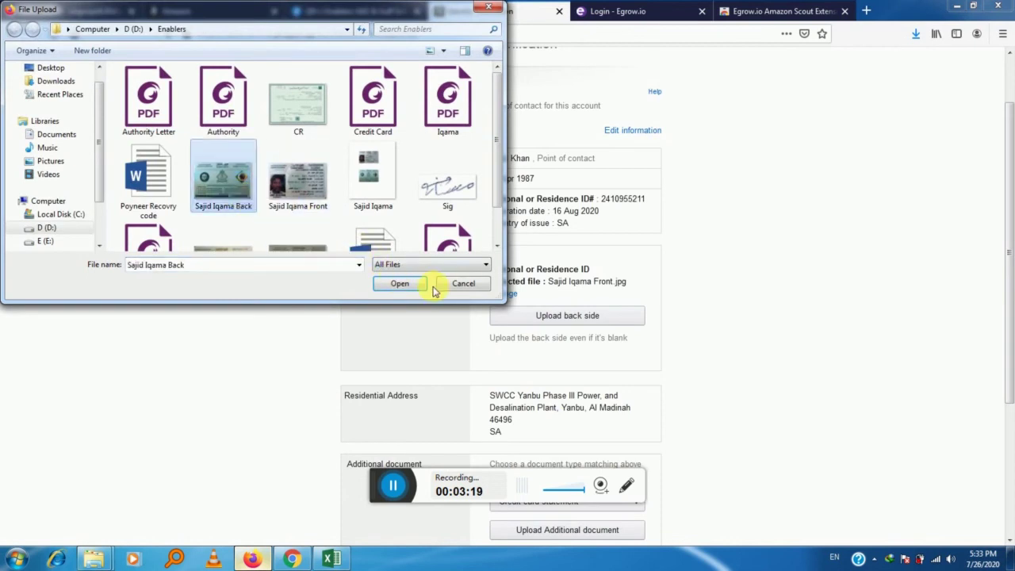
left_click(397, 283)
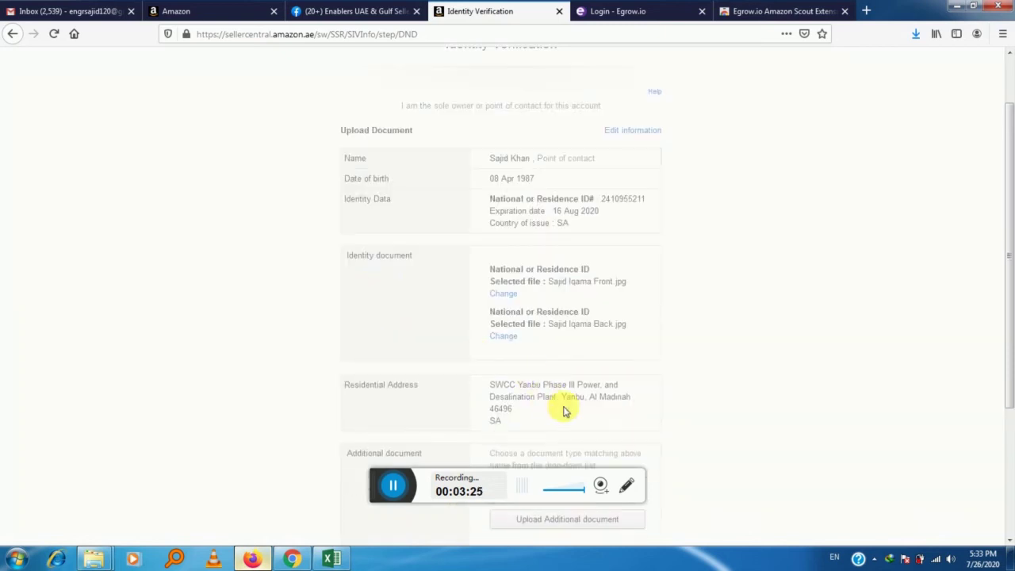
scroll(555, 389, "down", 5)
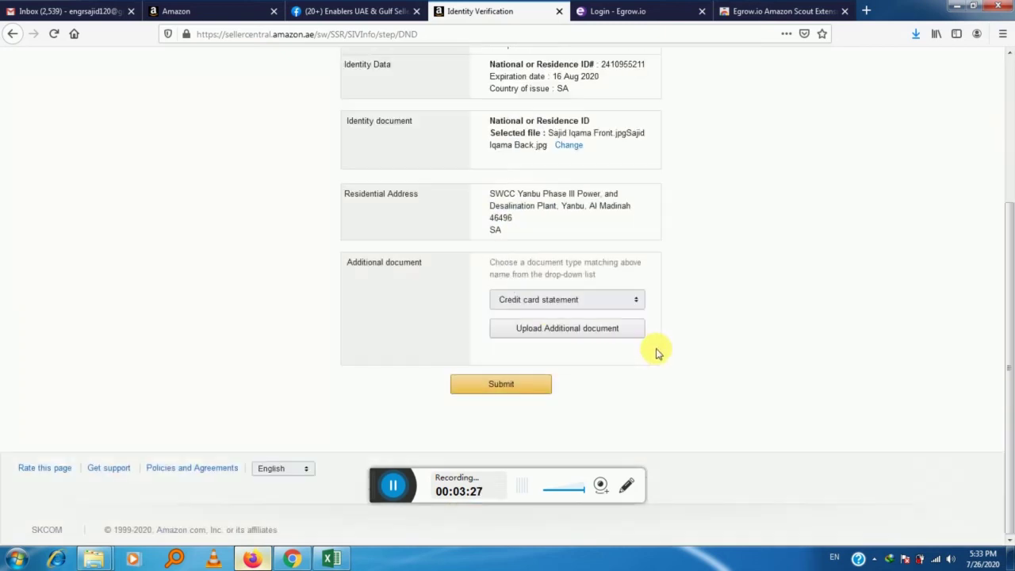
Attach Credit Card.pdf as a credit card statement document and submit the verification.
left_click(596, 308)
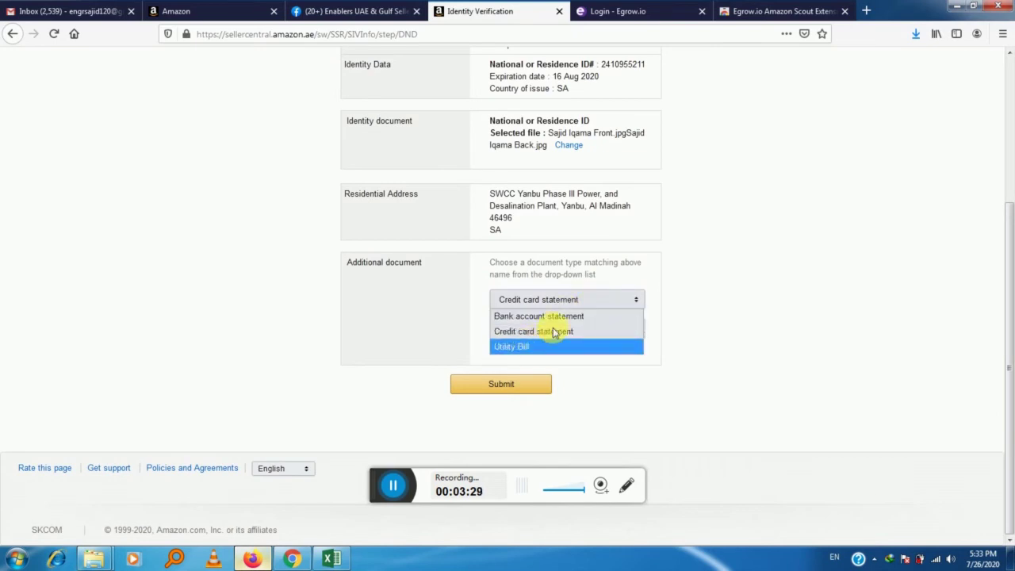
left_click(568, 333)
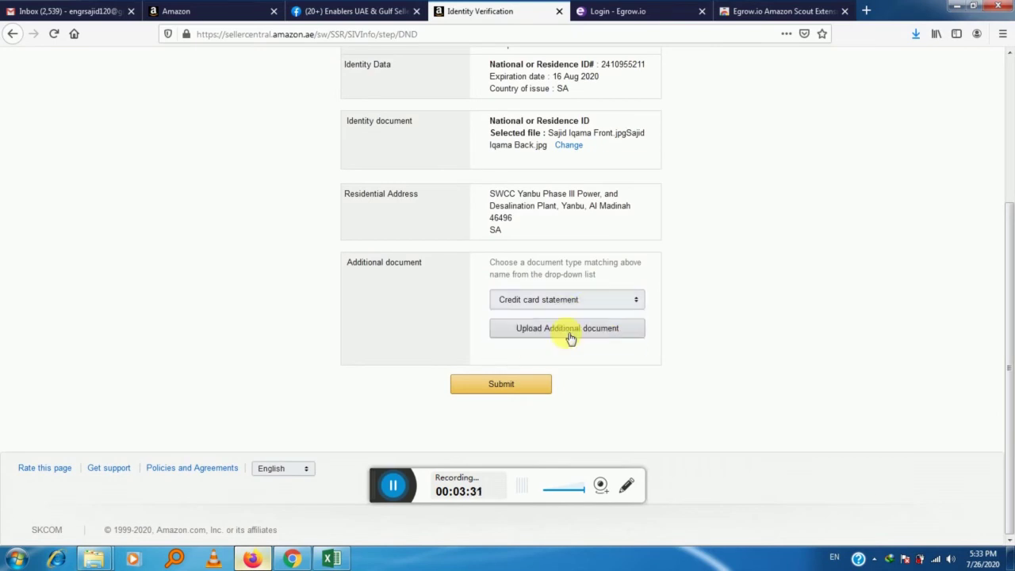
left_click(562, 331)
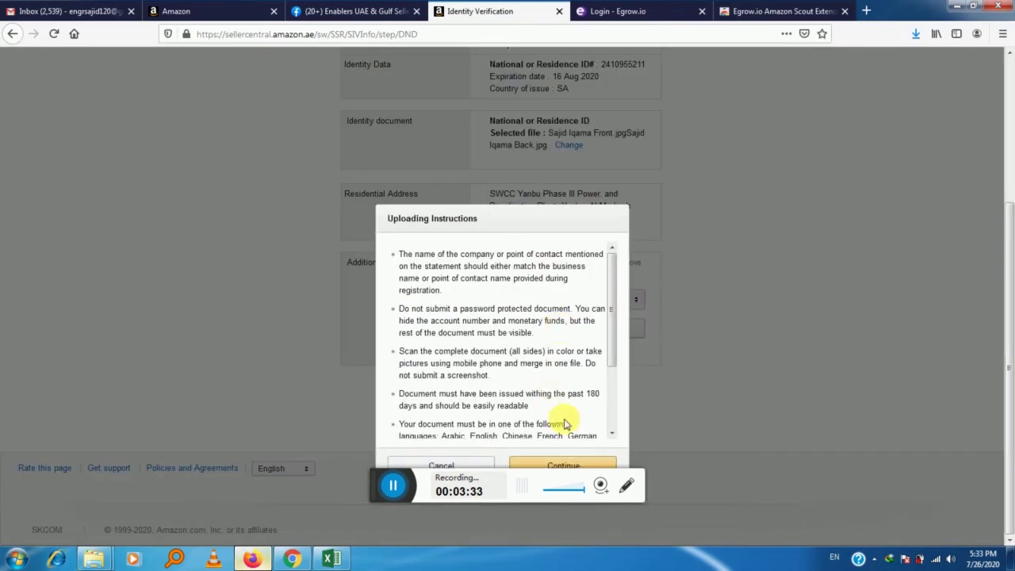
left_click(562, 466)
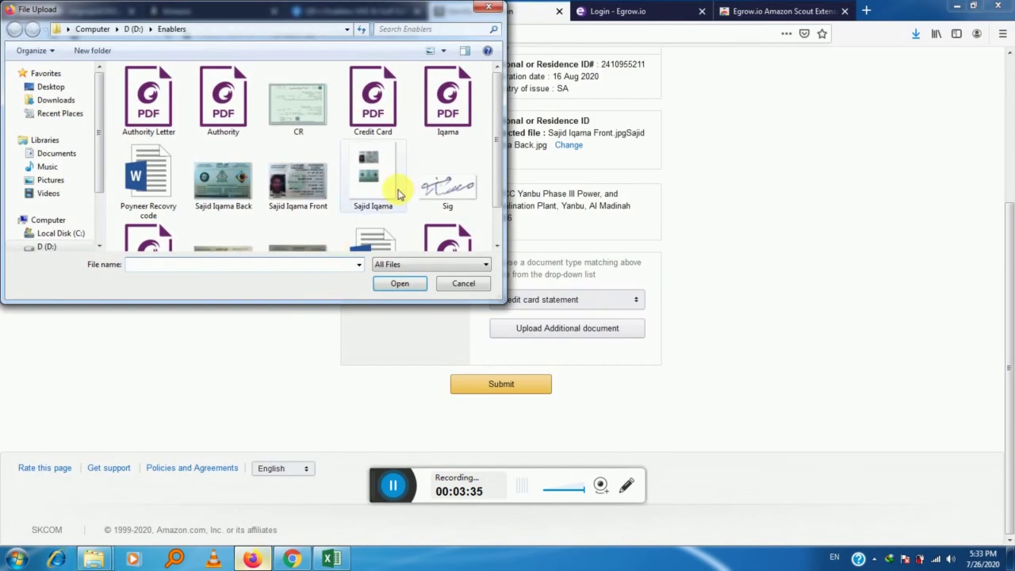
left_click_drag(500, 124, 497, 208)
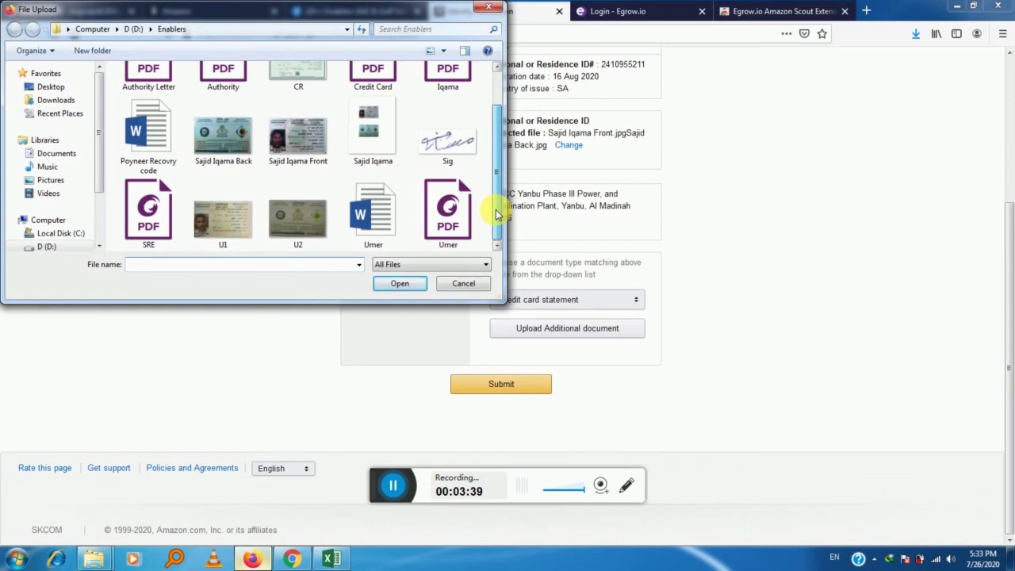
scroll(497, 159, "up", 1)
left_click(379, 113)
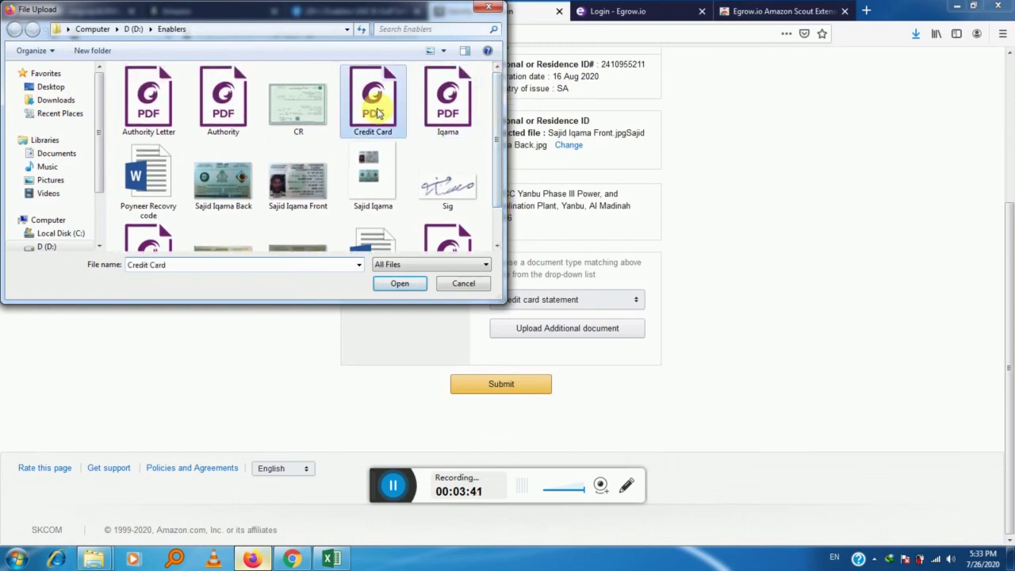
left_click(399, 284)
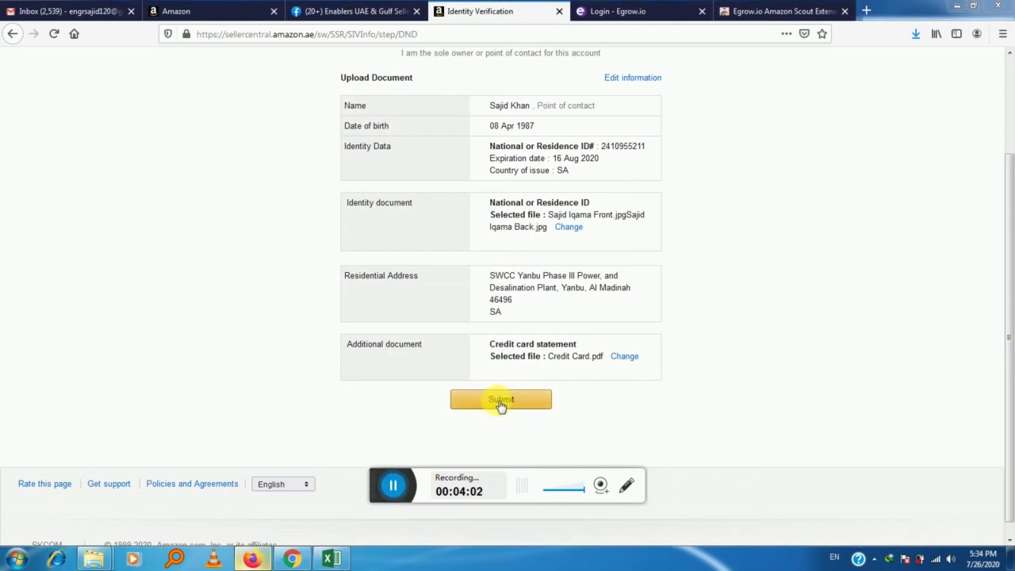
left_click(502, 402)
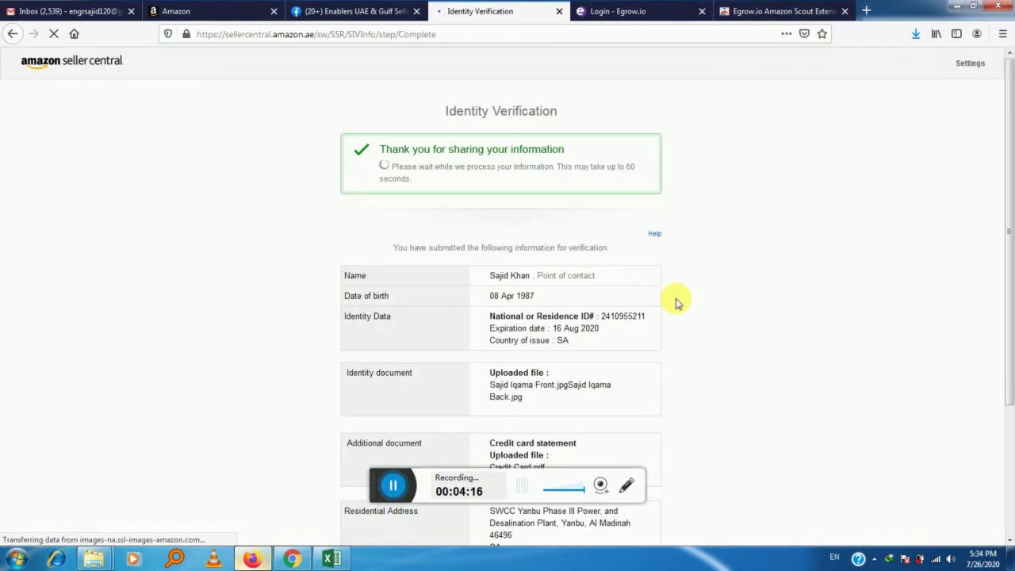